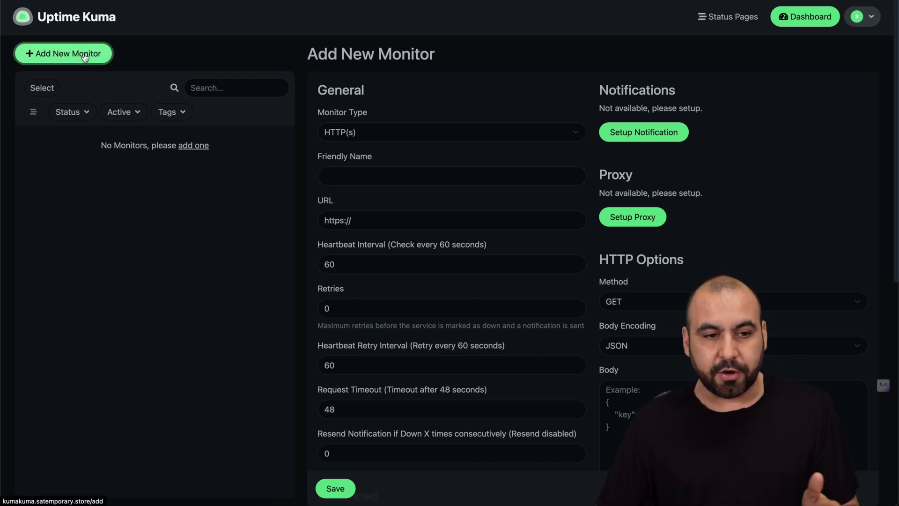
# Step: Expand the Monitor Type dropdown to list every available monitor type
pyautogui.click(463, 138)
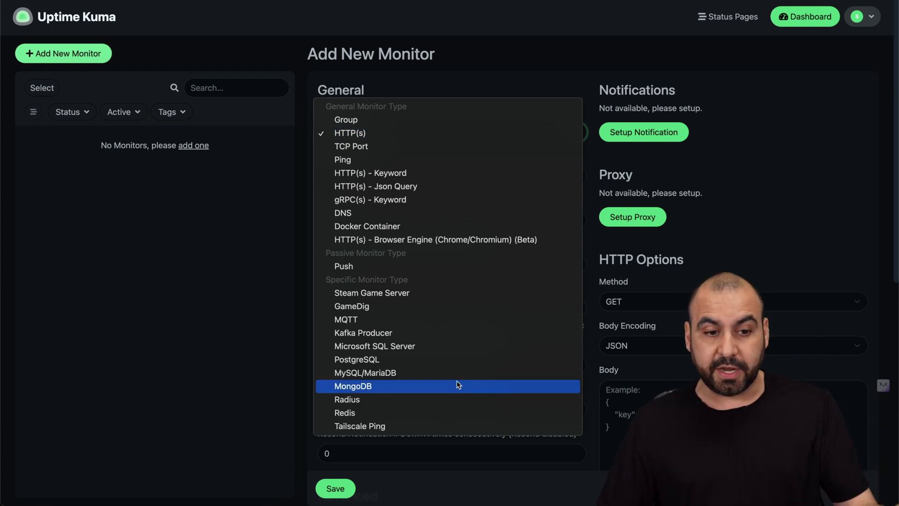
# Step: Close the monitor type list, leaving HTTP(s) selected
pyautogui.click(256, 285)
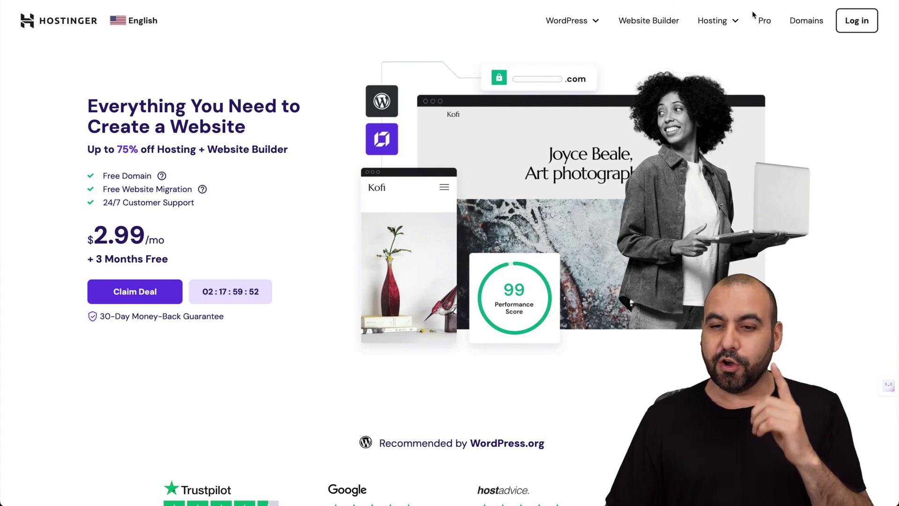
# Step: Go to Hostinger's VPS Hosting page and scroll to the KVM 1–KVM 8 plan cards
pyautogui.moveTo(717, 21)
pyautogui.click(679, 117)
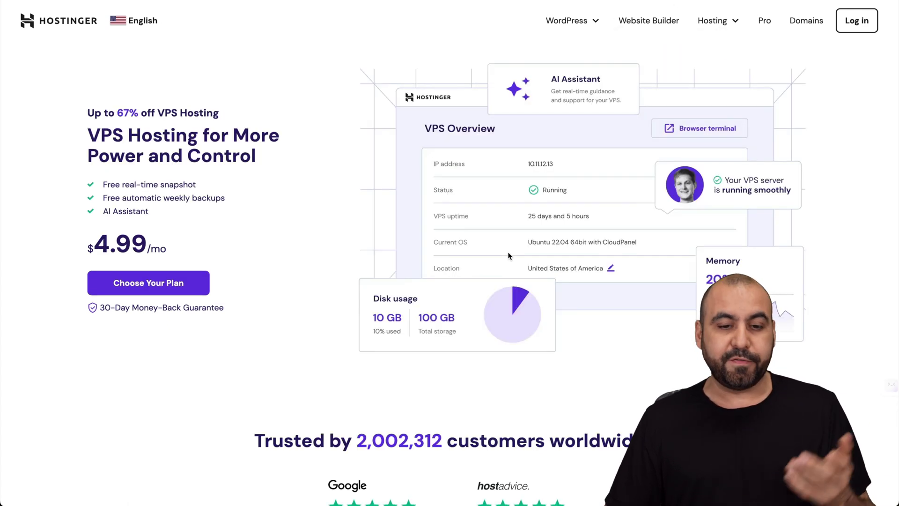
pyautogui.scroll(-12, 507, 251)
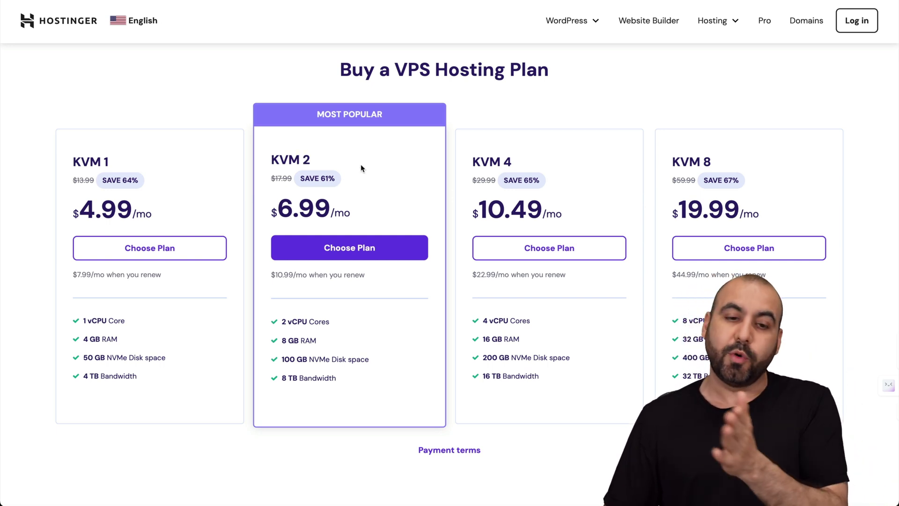
# Step: Choose the KVM 2 VPS plan and scroll down the checkout page
pyautogui.click(361, 254)
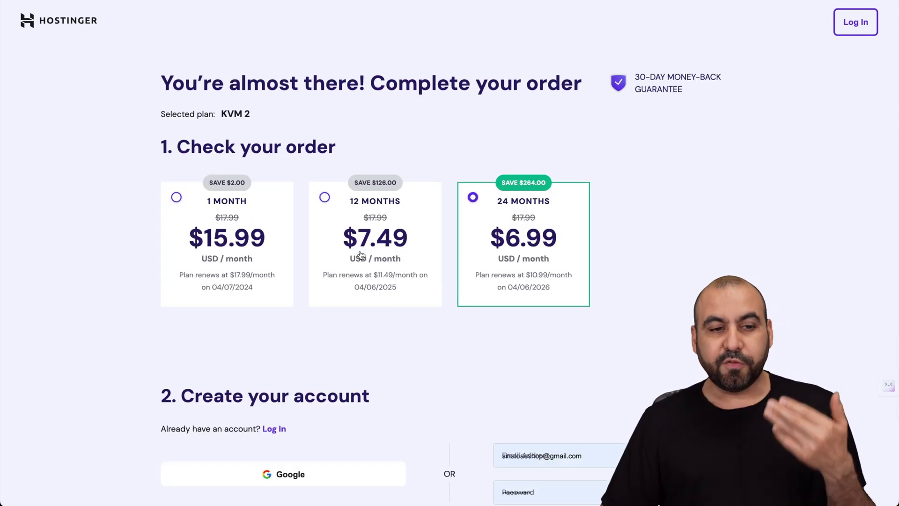
pyautogui.scroll(-1, 489, 360)
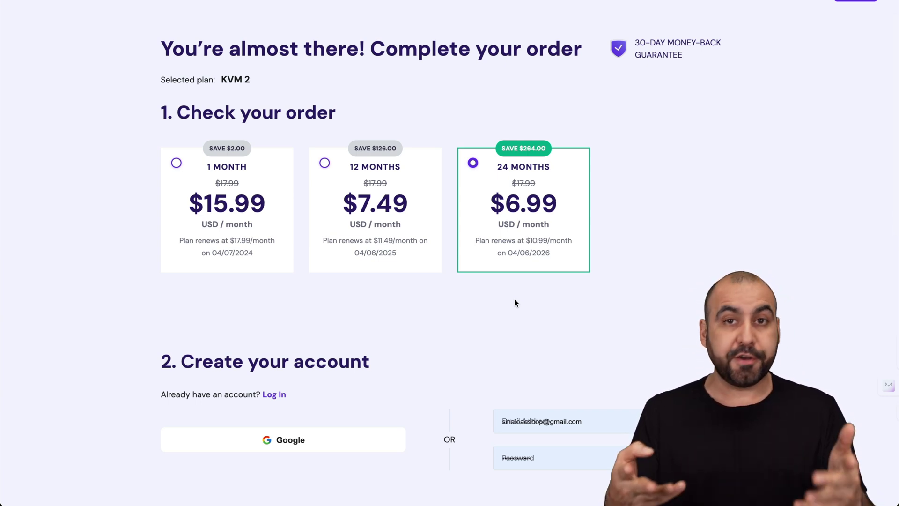
pyautogui.scroll(-15, 515, 299)
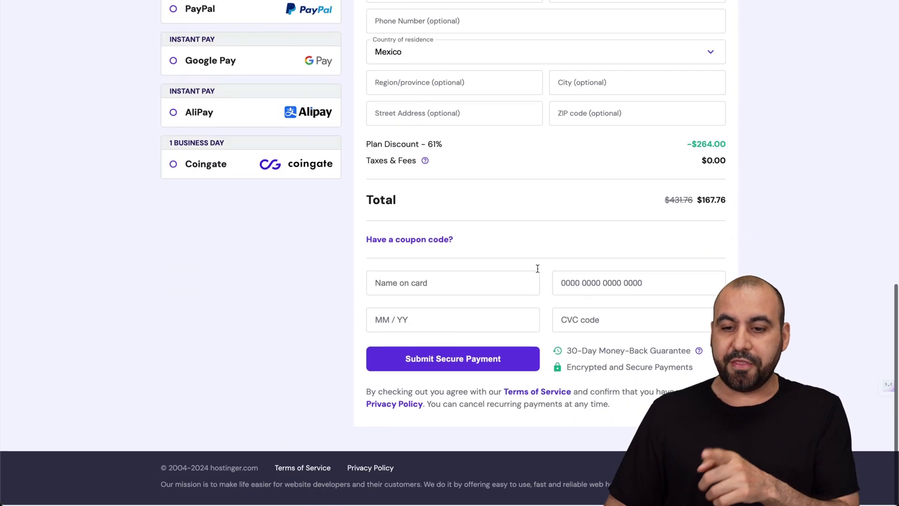
# Step: Apply the coupon code SAASMASTER to the KVM 2 order
pyautogui.click(440, 240)
pyautogui.click(436, 267)
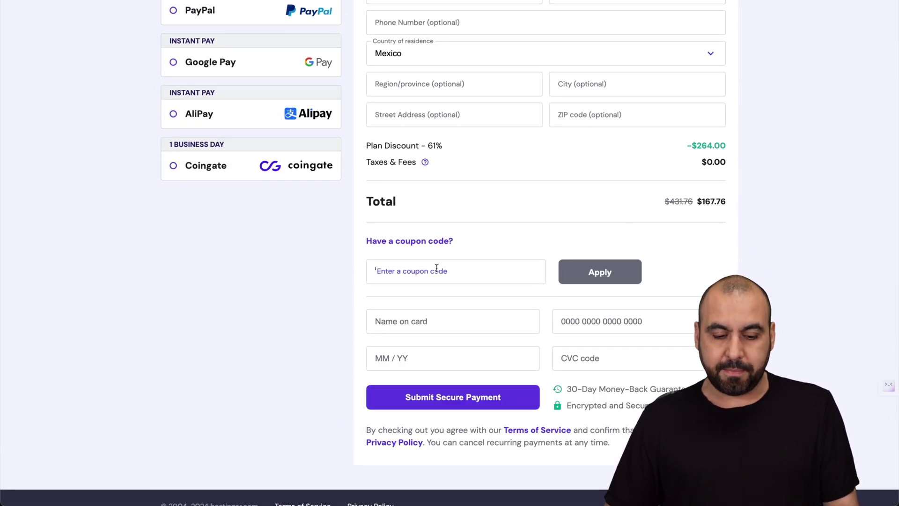
pyautogui.write('SAASMAS')
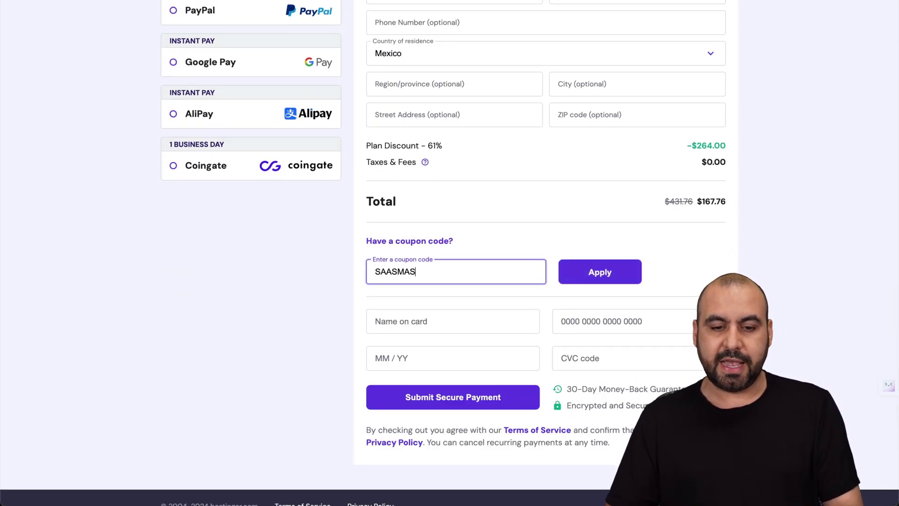
pyautogui.write('TER')
pyautogui.click(599, 272)
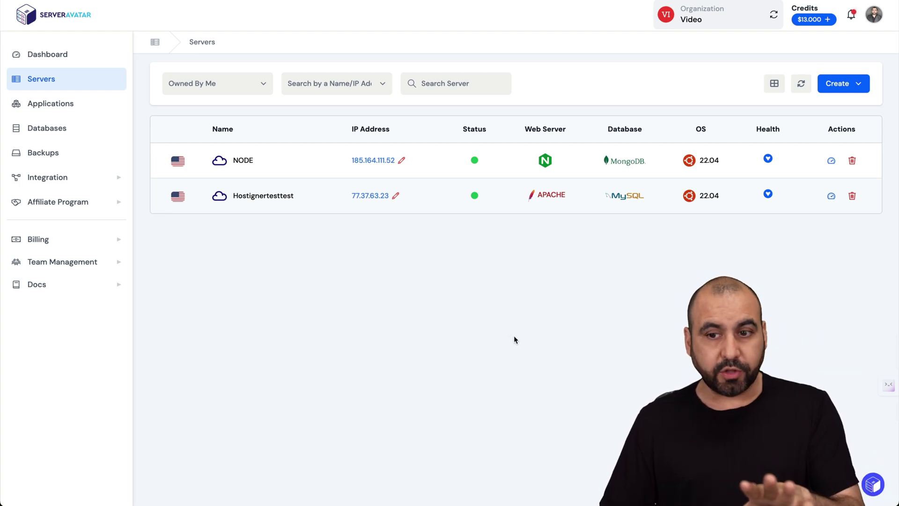
pyautogui.click(832, 89)
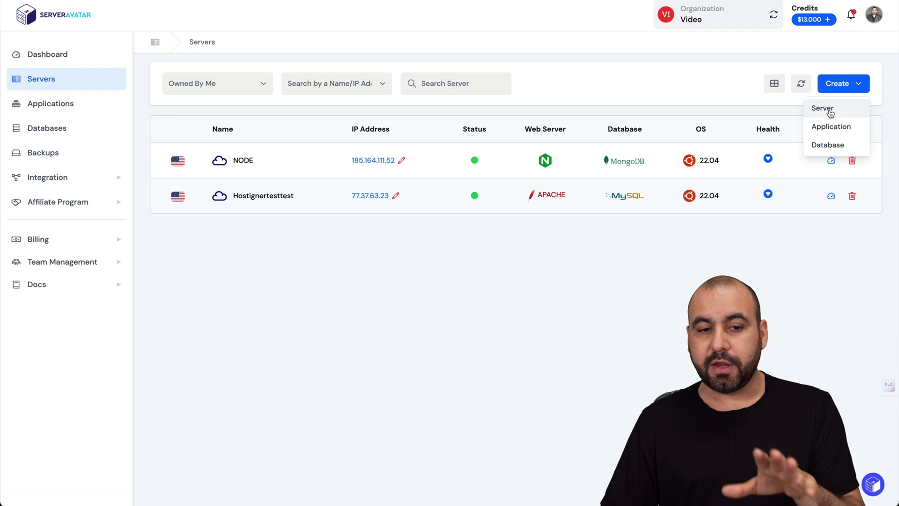
pyautogui.click(828, 110)
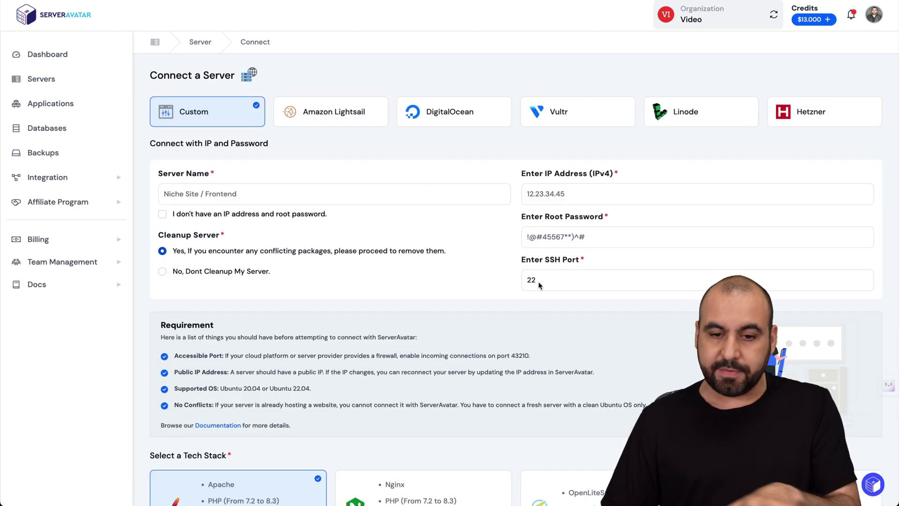
pyautogui.scroll(-5, 596, 235)
pyautogui.click(774, 287)
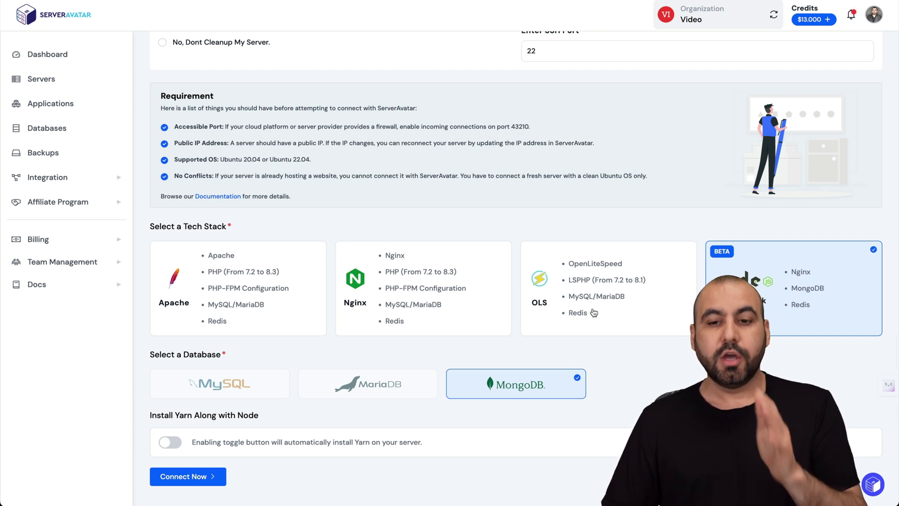
pyautogui.click(50, 85)
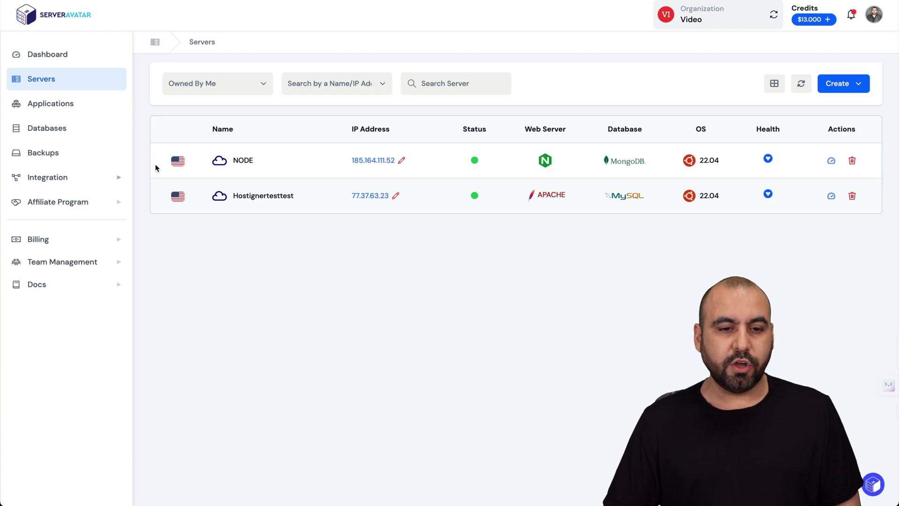
# Step: Start a new application on the NODE server from its Applications list
pyautogui.click(239, 161)
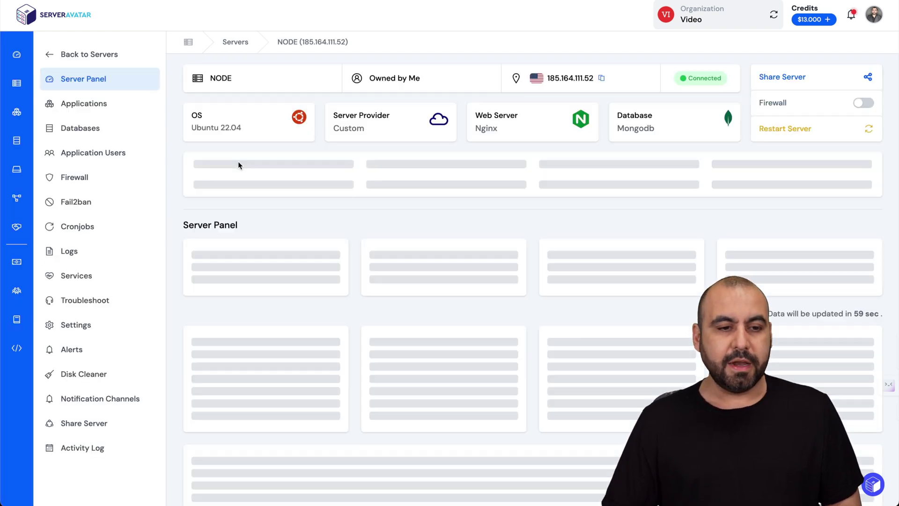
pyautogui.click(112, 111)
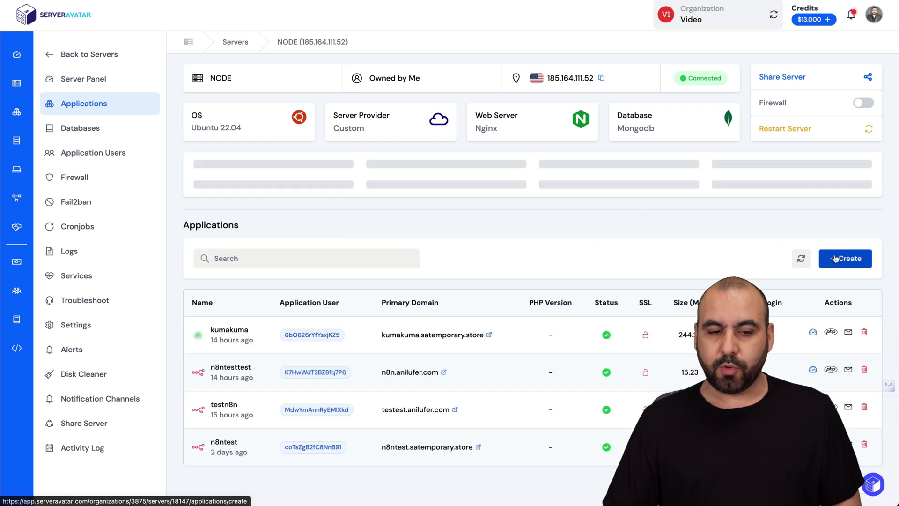
pyautogui.click(837, 258)
pyautogui.scroll(-1, 443, 252)
pyautogui.scroll(-2, 443, 255)
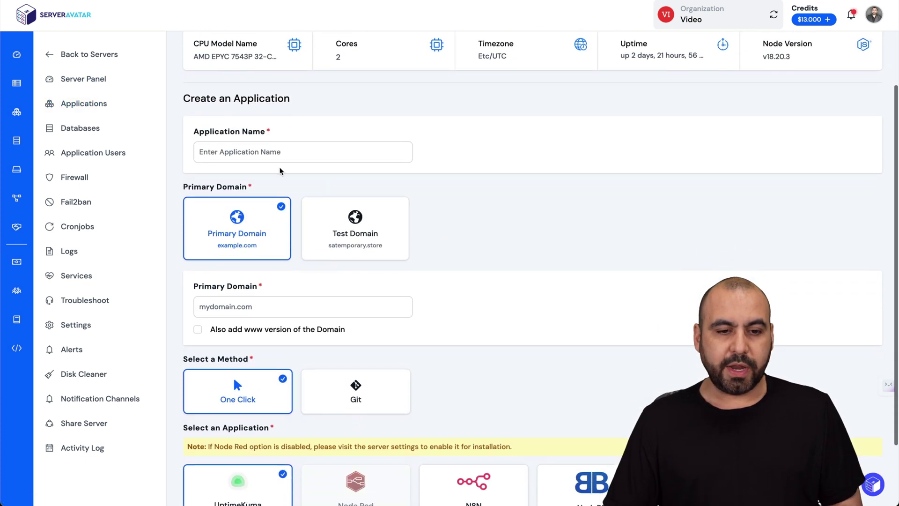
# Step: Name the new application kumatime
pyautogui.click(271, 155)
pyautogui.write('kumatime')
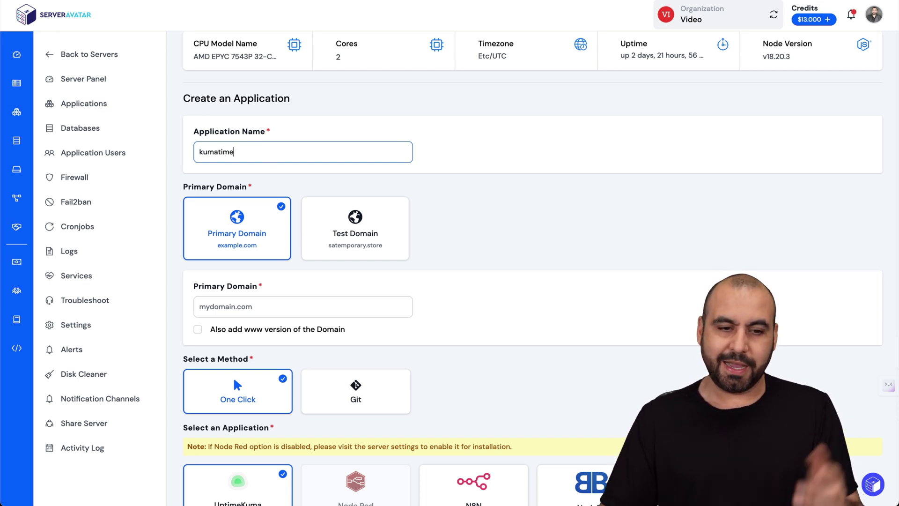
pyautogui.scroll(-2, 262, 172)
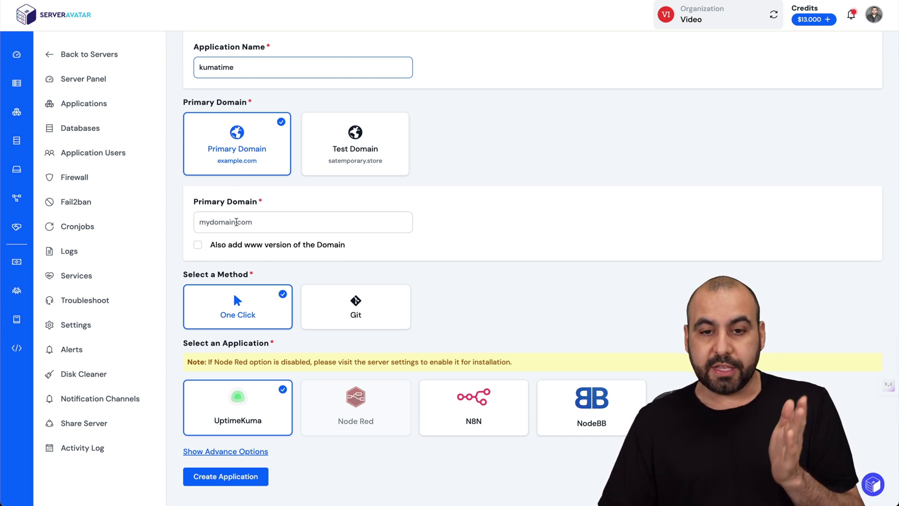
pyautogui.scroll(5, 502, 52)
pyautogui.scroll(-4, 497, 250)
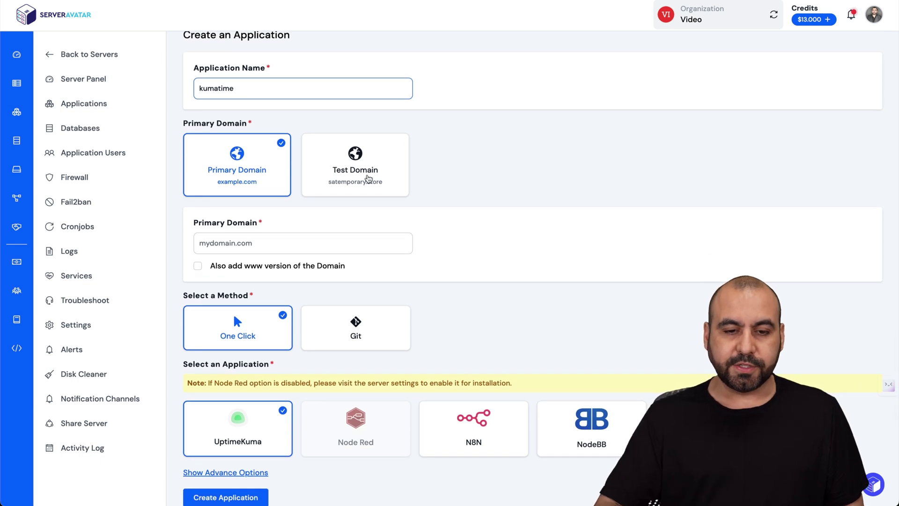
# Step: Use test subdomain kumatest with One Click UptimeKuma and create the application
pyautogui.click(369, 178)
pyautogui.scroll(-1, 286, 244)
pyautogui.click(286, 240)
pyautogui.write('kumatest')
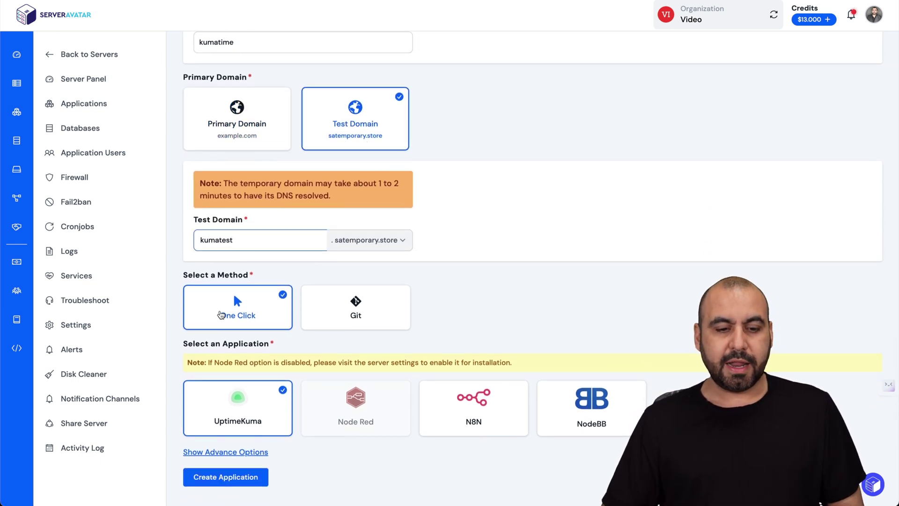
pyautogui.scroll(-1, 252, 429)
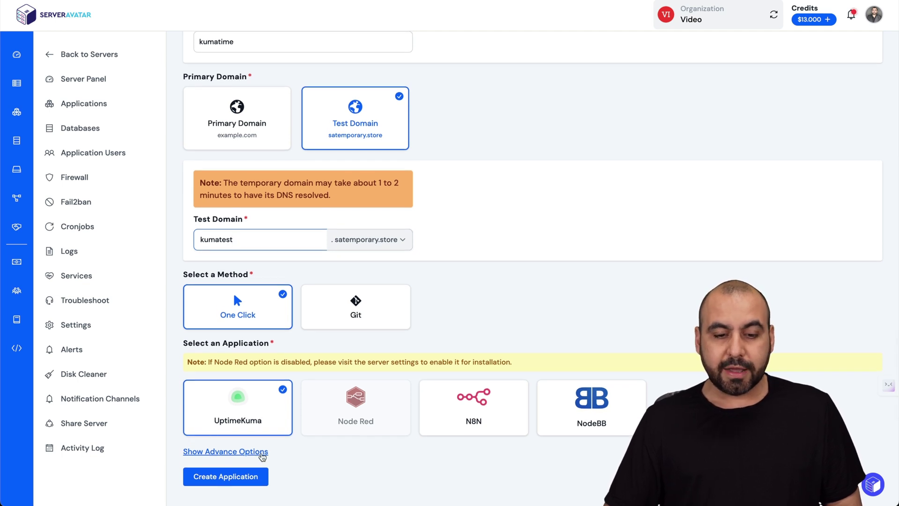
pyautogui.click(259, 478)
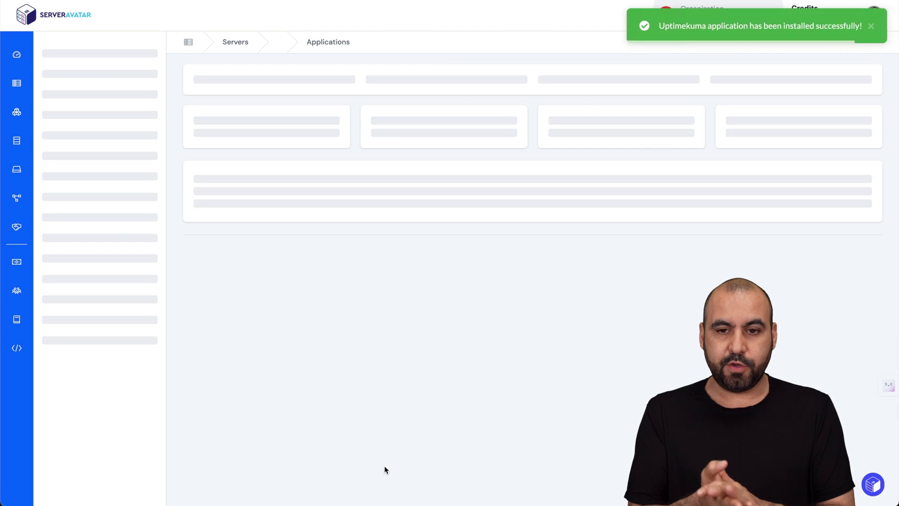
# Step: Once installed, open kumatest.satemporary.store from the Application Domains section
pyautogui.scroll(-2, 375, 445)
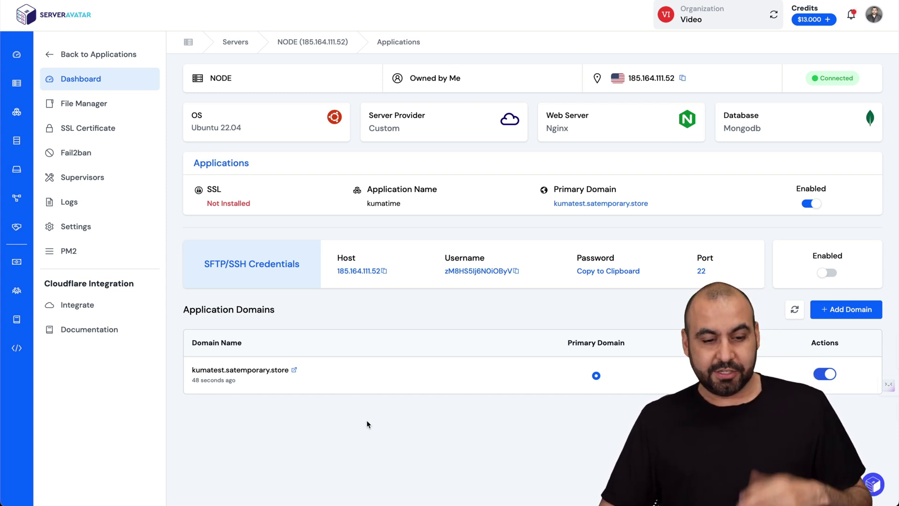
pyautogui.click(296, 371)
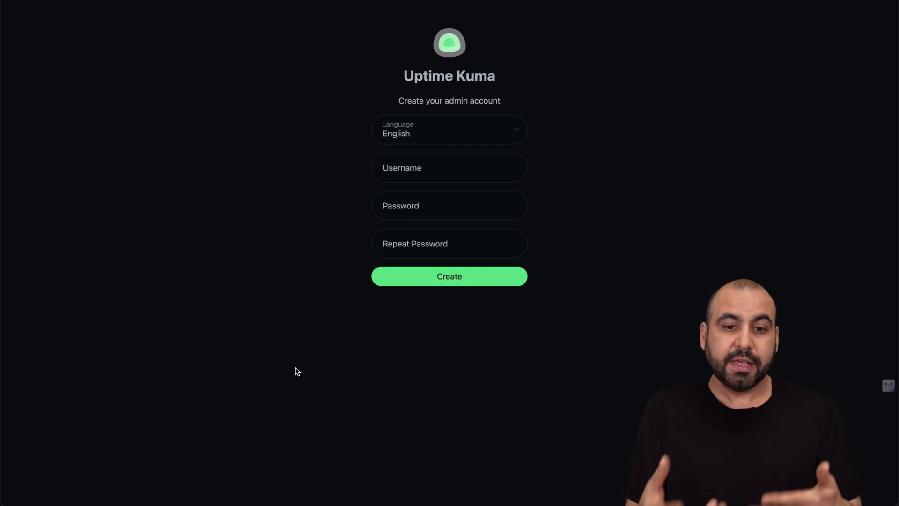
# Step: Keep English as the Uptime Kuma interface language
pyautogui.click(516, 134)
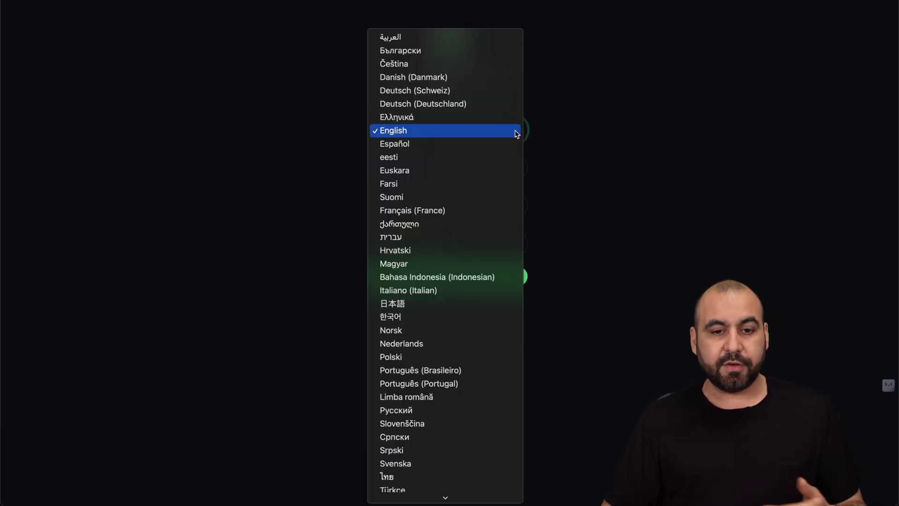
pyautogui.scroll(-4, 487, 167)
pyautogui.scroll(1, 488, 166)
pyautogui.click(668, 161)
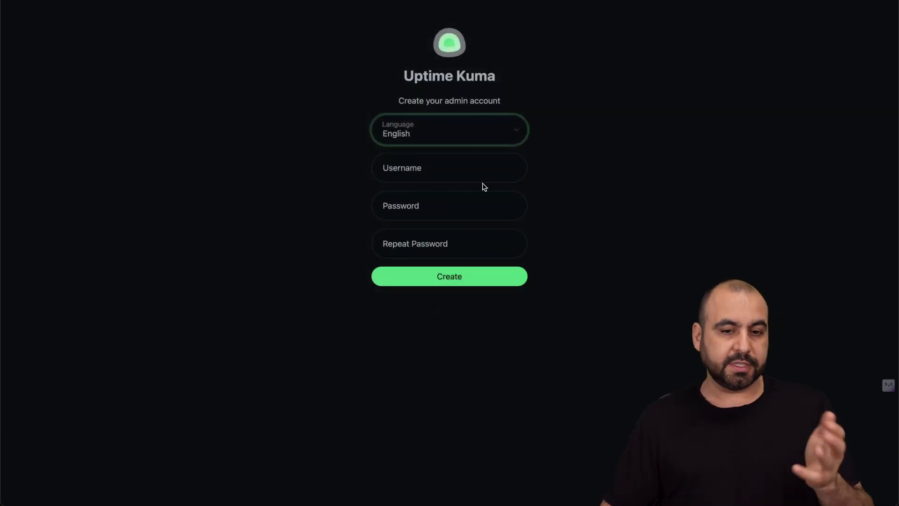
# Step: Create the admin account with a username and password, then dismiss the save-password prompt
pyautogui.click(450, 169)
pyautogui.write('kumakuma')
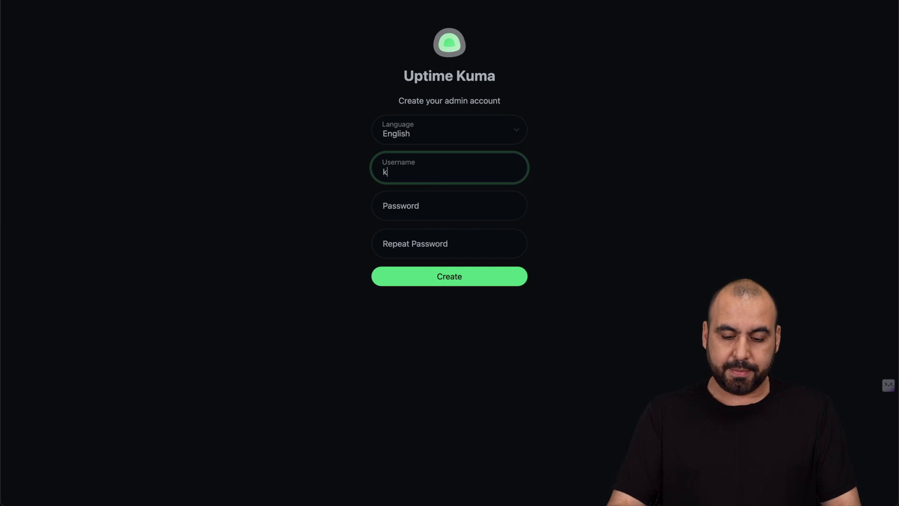
pyautogui.click(519, 209)
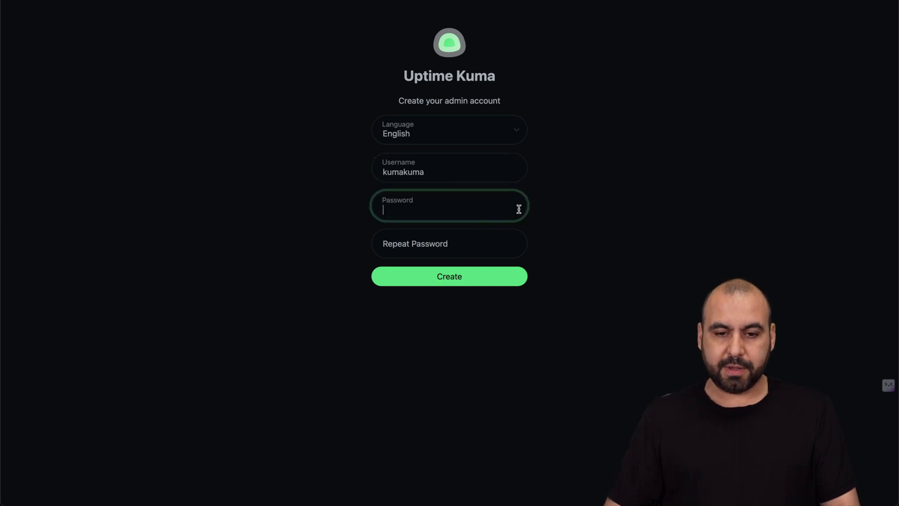
pyautogui.hotkey('ctrl', 'v')
pyautogui.press('Tab')
pyautogui.hotkey('ctrl', 'v')
pyautogui.click(492, 282)
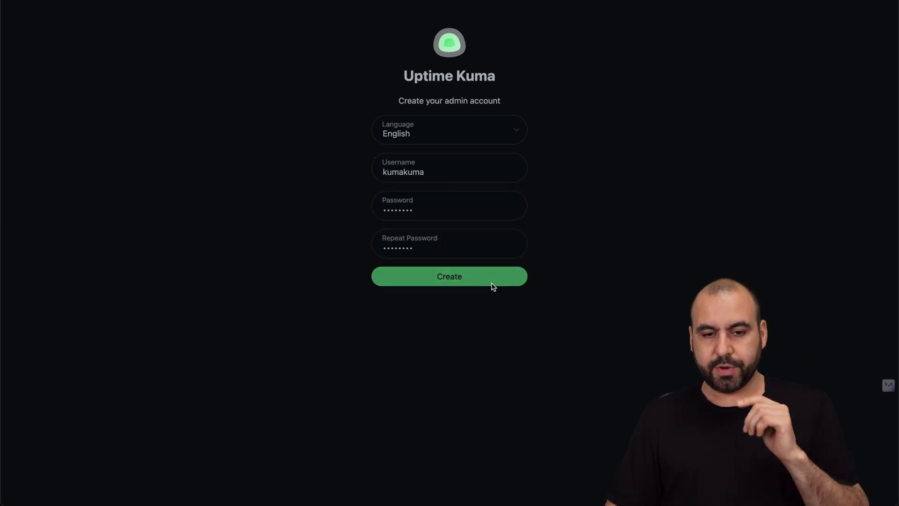
pyautogui.click(630, 11)
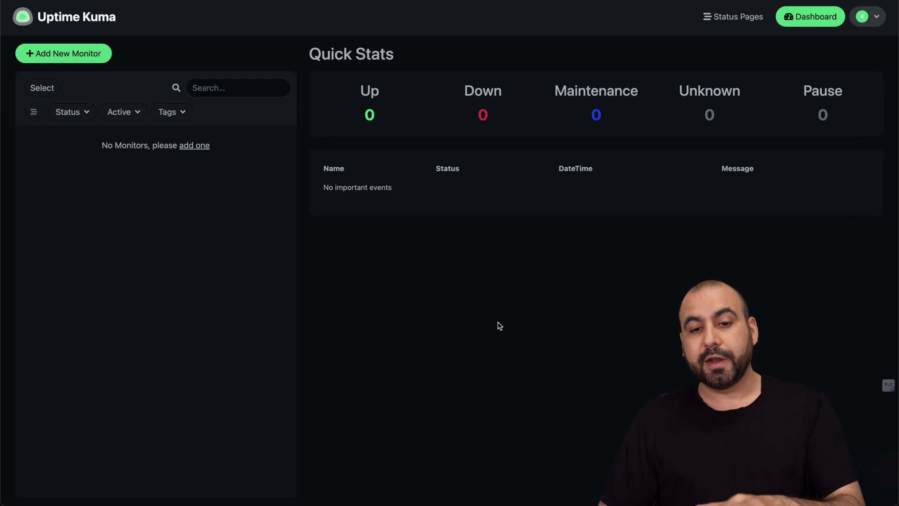
# Step: Open Add New Monitor, browse the monitor types, and leave HTTP(s) selected
pyautogui.click(63, 54)
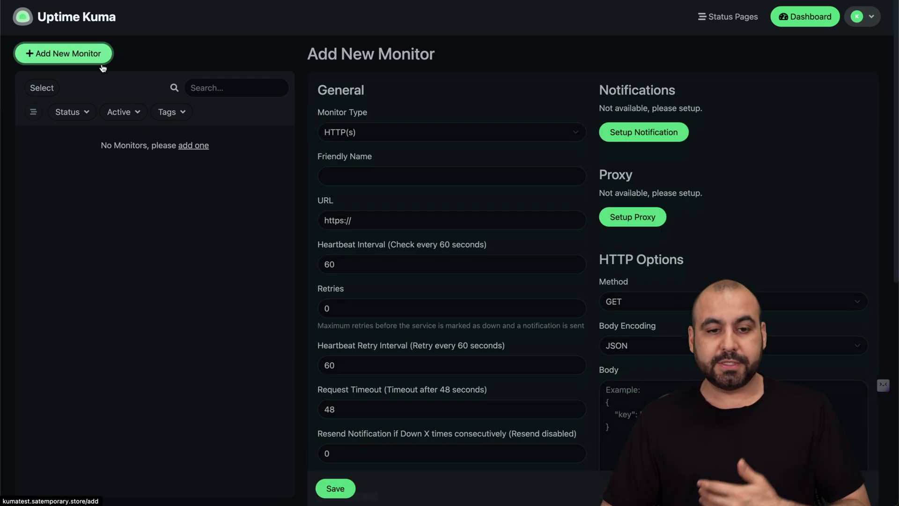
pyautogui.click(356, 131)
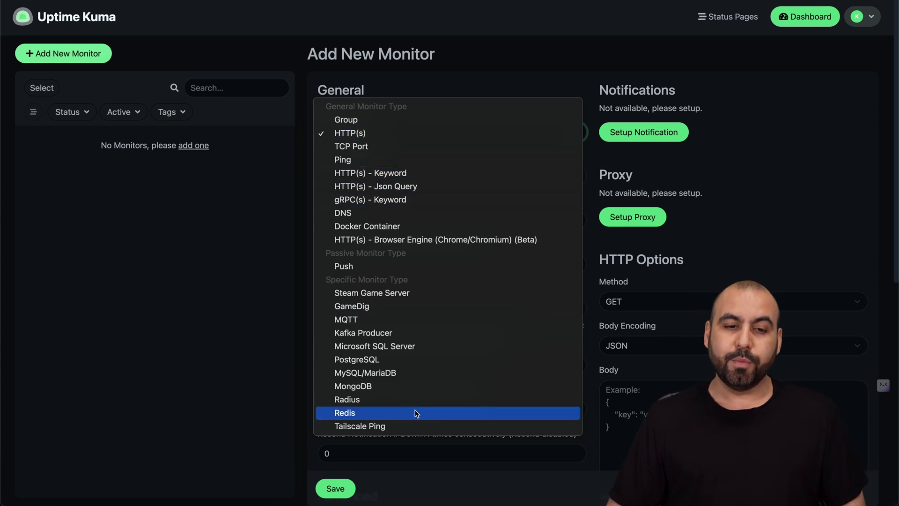
pyautogui.click(250, 306)
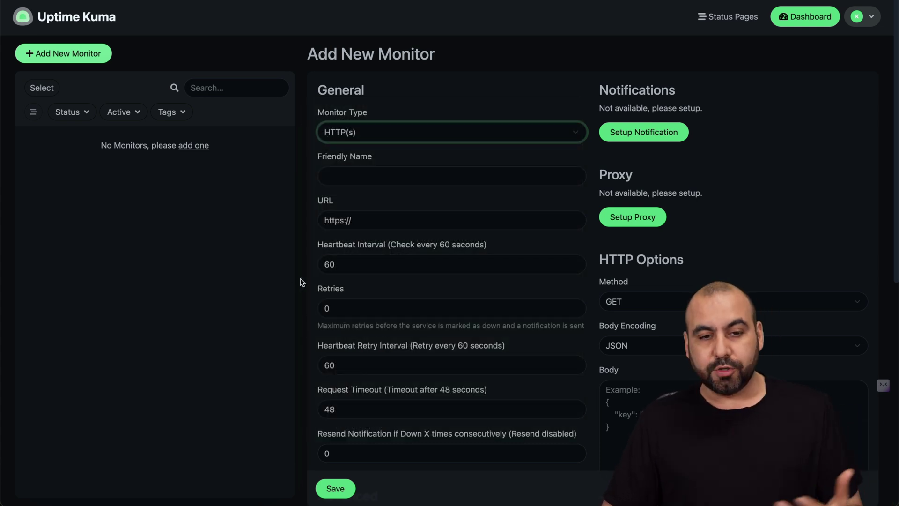